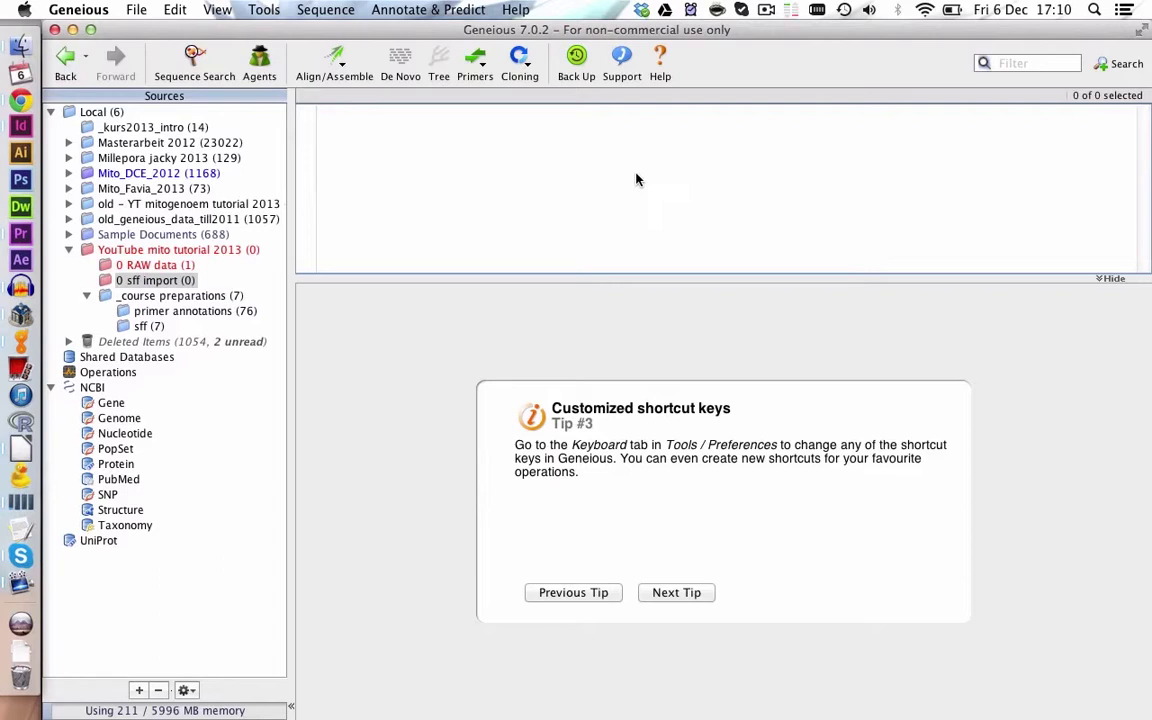
# Import HNJ5YI401.sff from the Finder sff folder into Geneious's '0 sff import' folder.
pyautogui.click(21, 46)
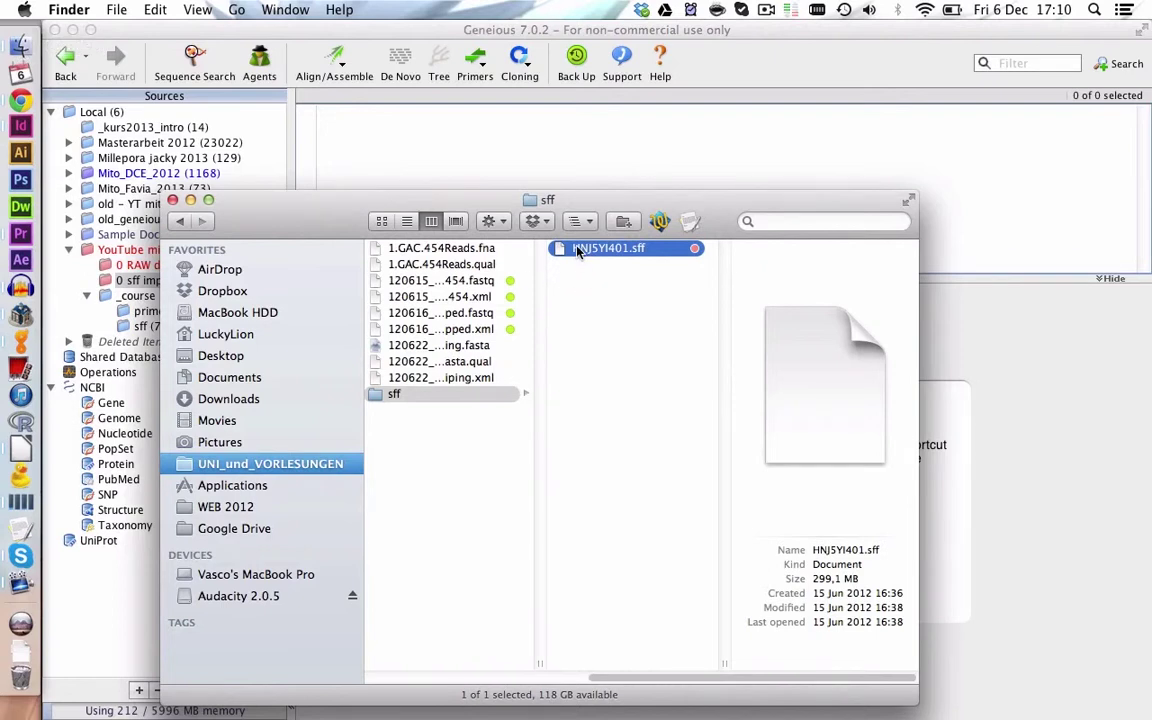
pyautogui.moveTo(577, 250); pyautogui.dragTo(700, 149)
pyautogui.moveTo(713, 211); pyautogui.dragTo(777, 634)
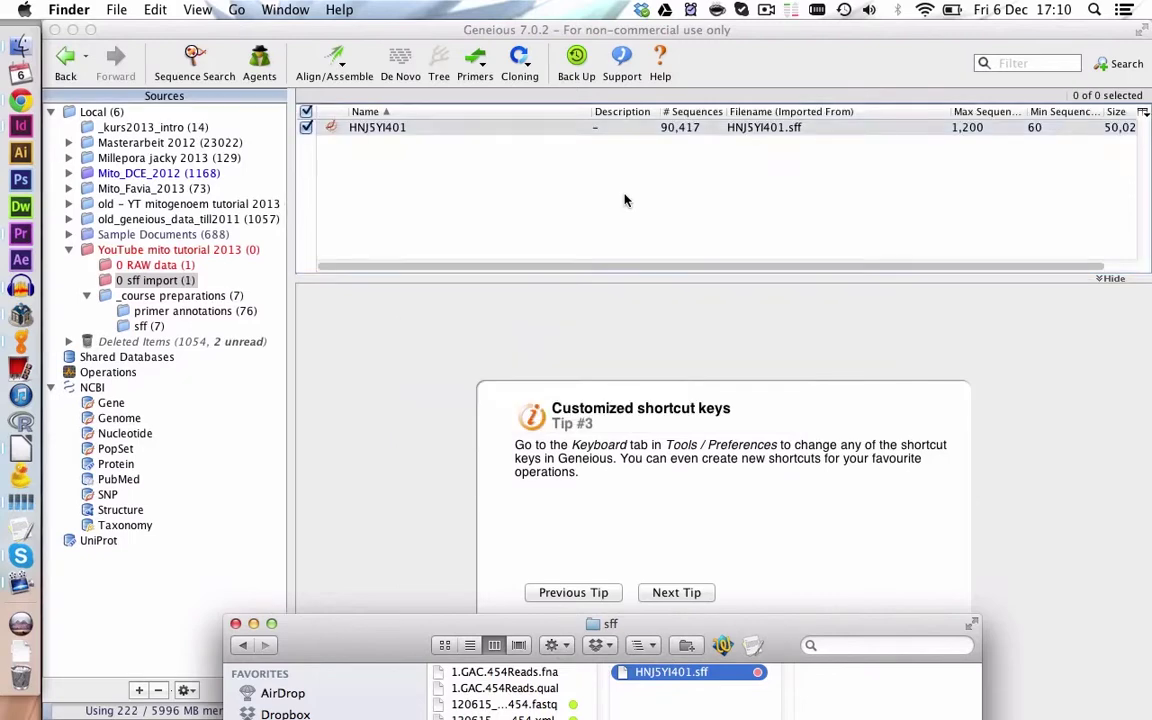
# Show the HNJ5YI401 reads in the Sequence View, zoomed to 71% and scrolled right.
pyautogui.click(534, 136)
pyautogui.click(441, 384)
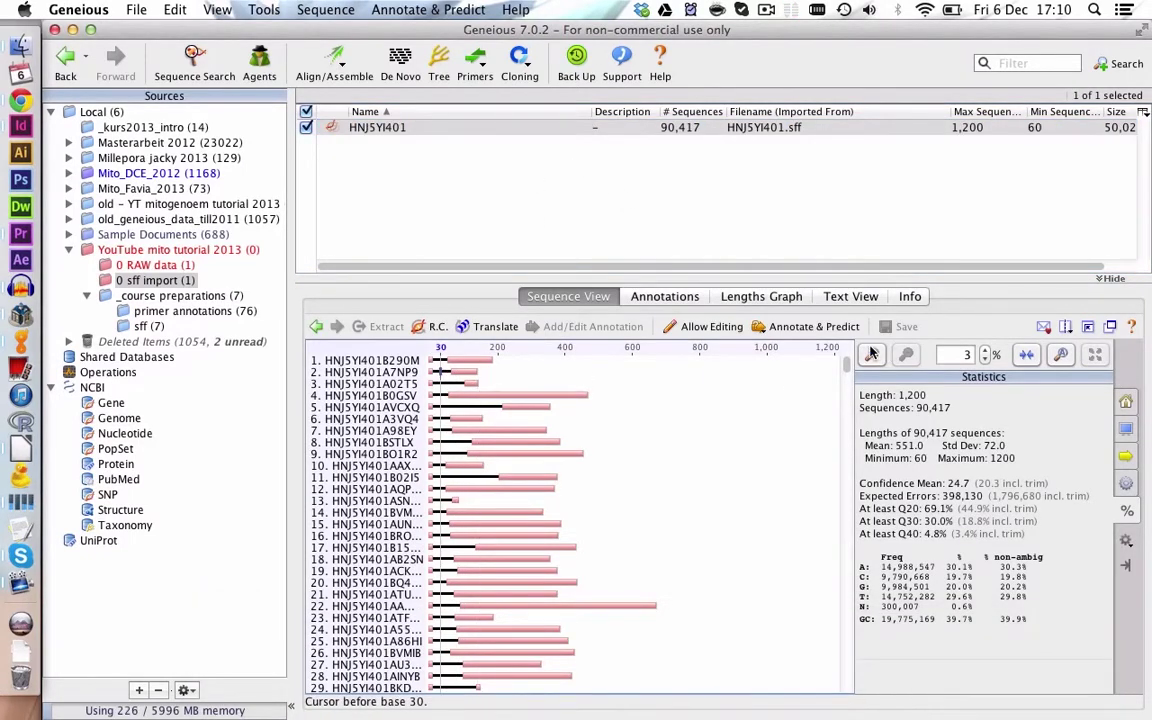
pyautogui.scroll(10, 834, 383)
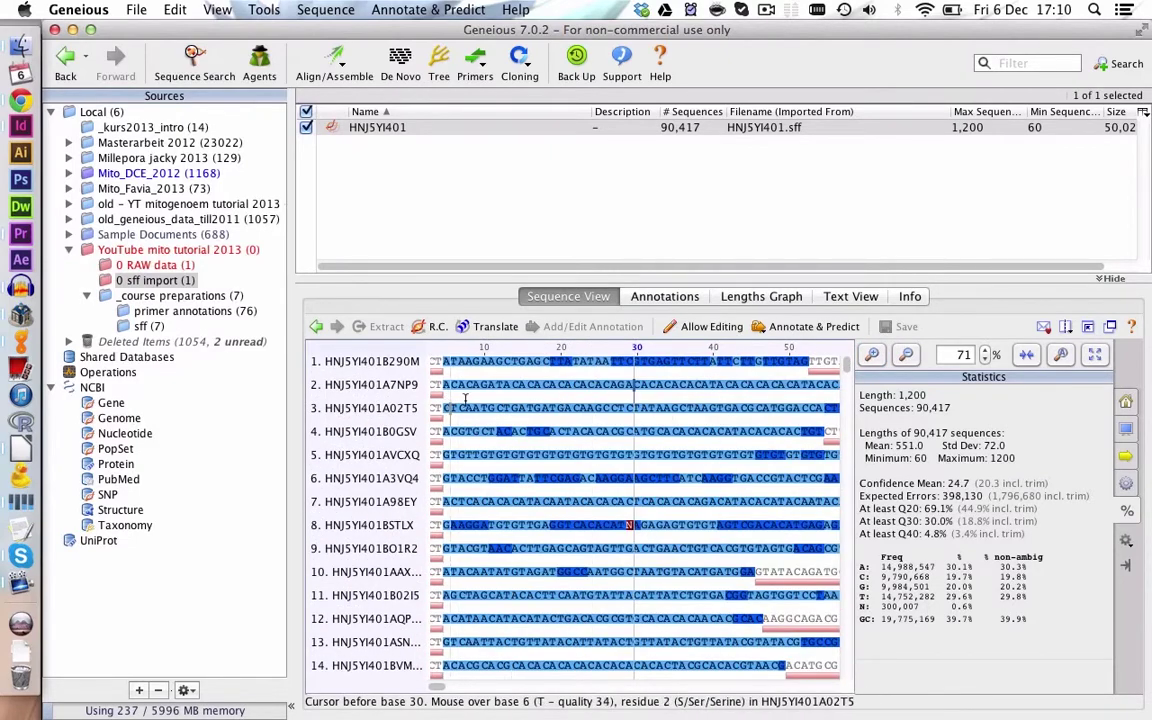
pyautogui.scroll(-3, 788, 355)
pyautogui.scroll(3, 591, 525)
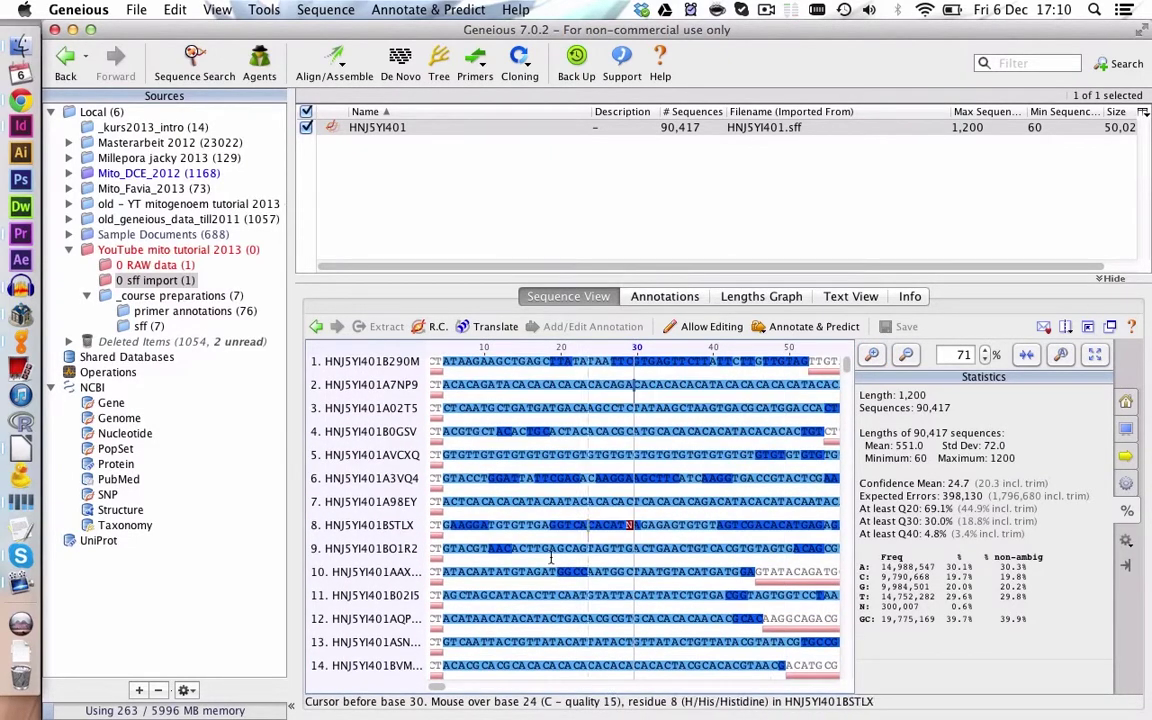
pyautogui.hscroll(3, 437, 688)
pyautogui.hscroll(3, 437, 688)
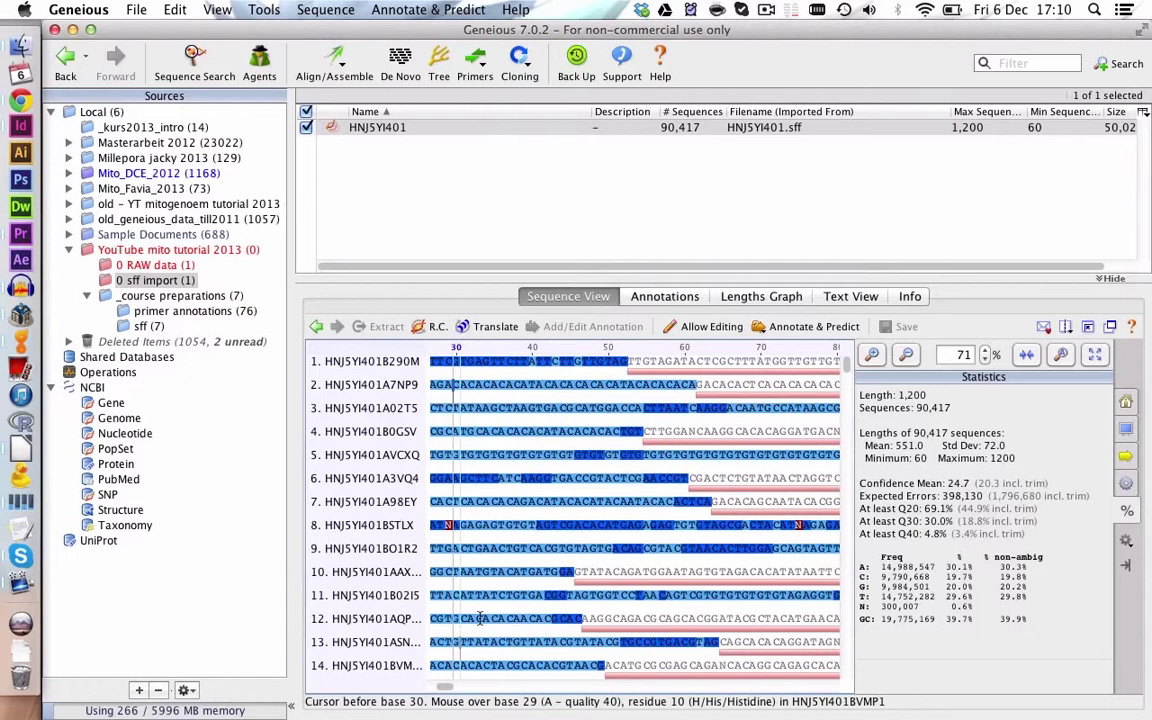
# Select bases 44–52 across all reads, then bases 42–52 in the first read, clearing each selection.
pyautogui.moveTo(651, 380)
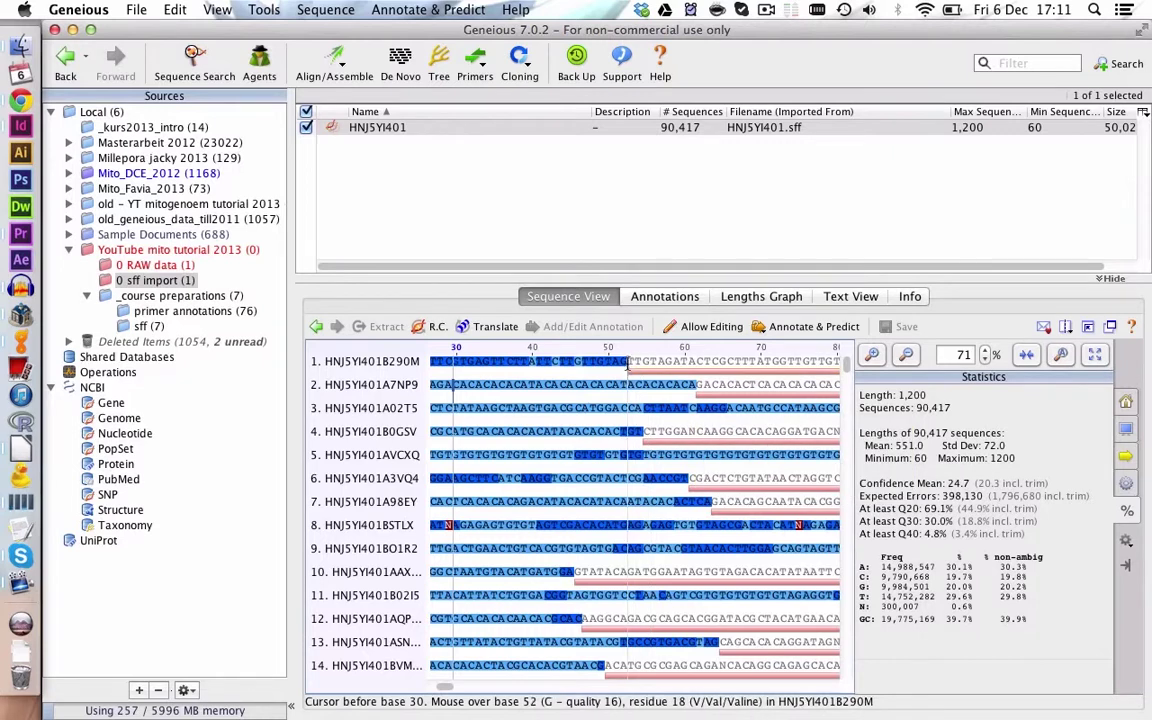
pyautogui.moveTo(625, 362); pyautogui.dragTo(550, 395)
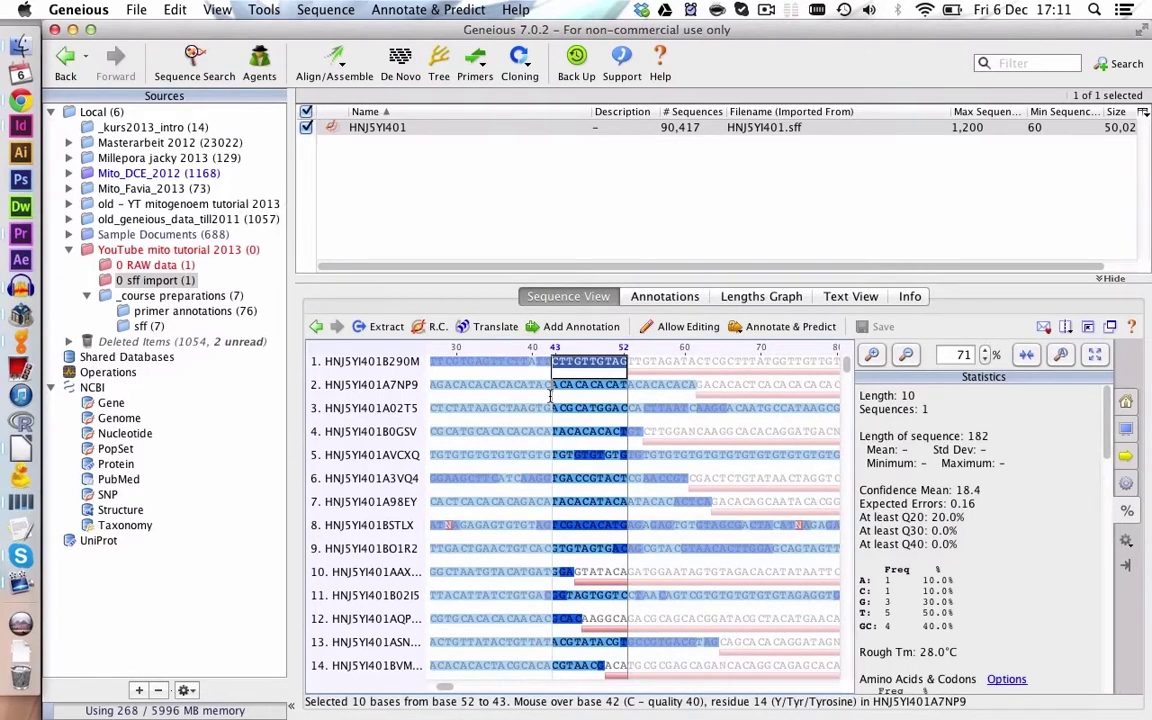
pyautogui.click(550, 395)
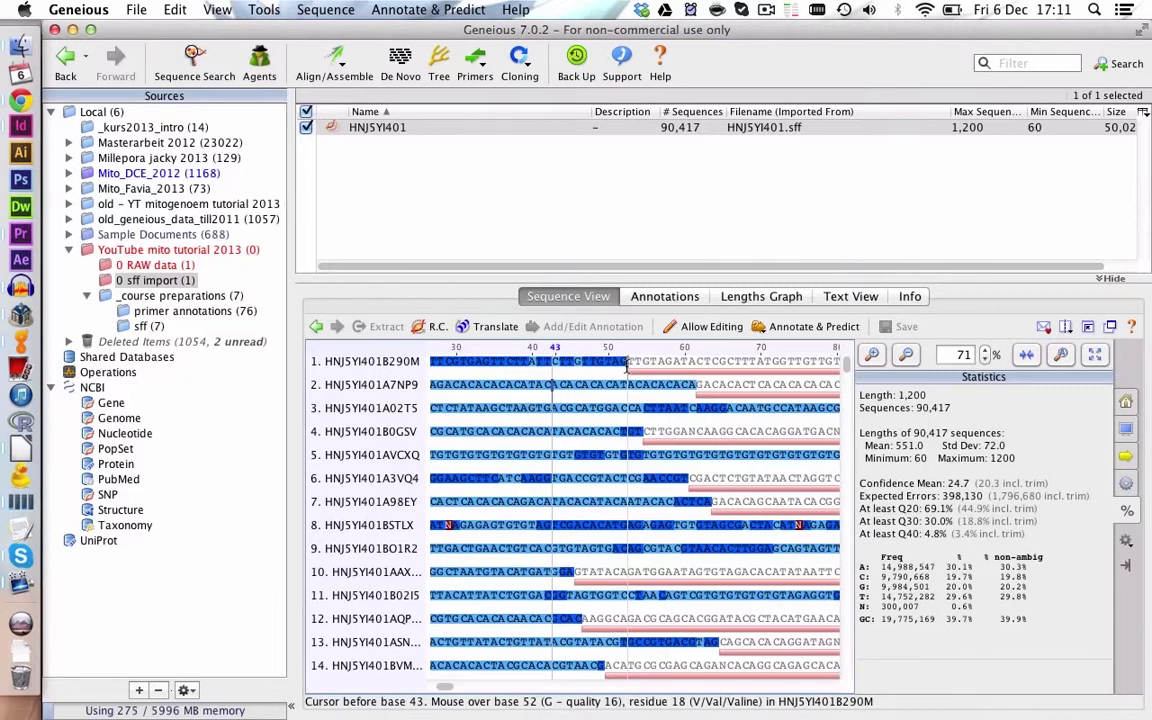
pyautogui.moveTo(627, 368); pyautogui.dragTo(545, 368)
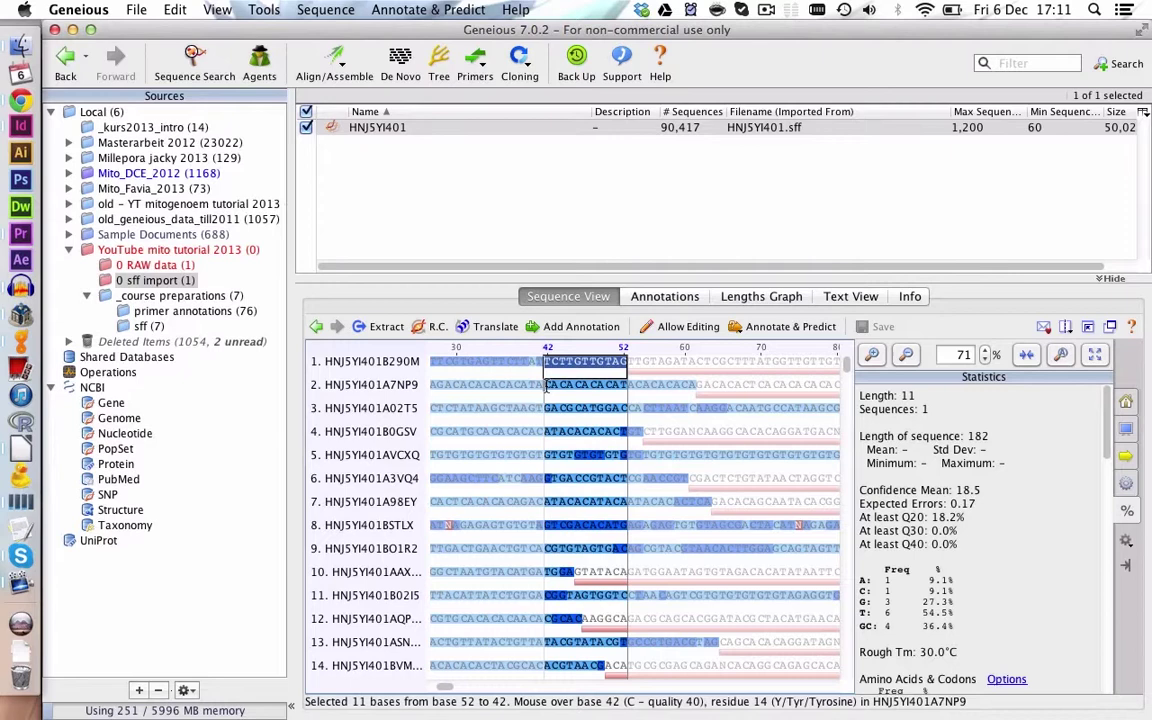
pyautogui.click(546, 386)
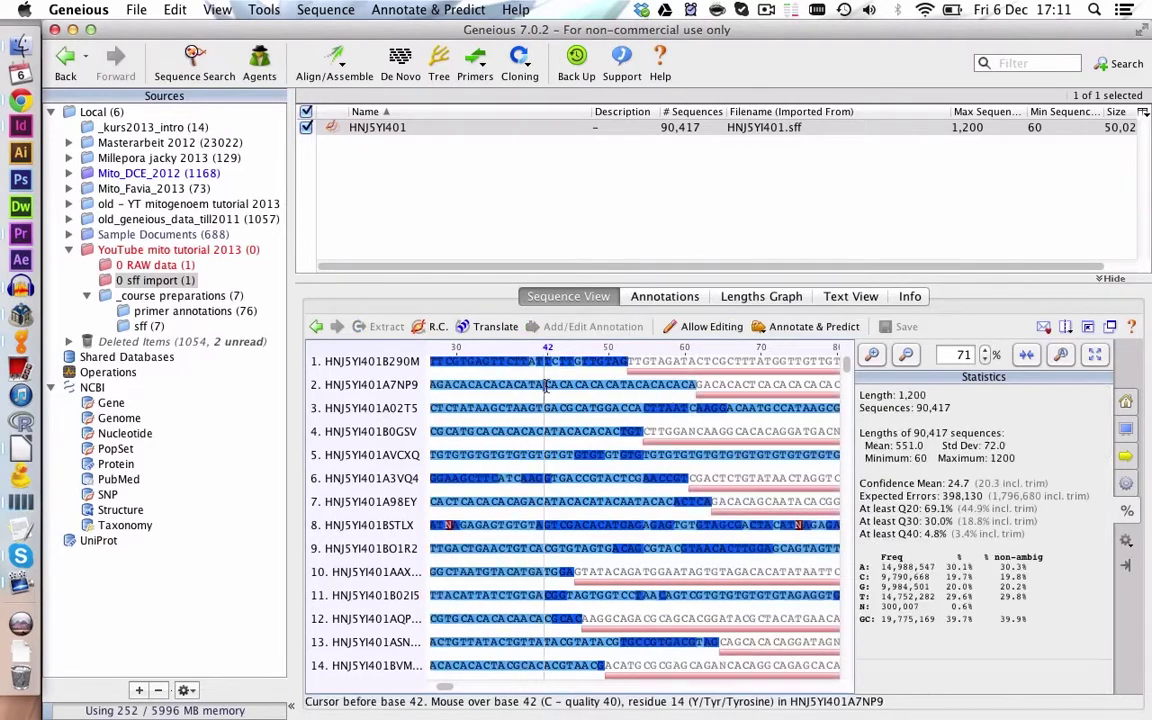
# Trim Ends with 'Remove existing trimmed regions from sequences' on the HNJ5YI401 reads, then save.
pyautogui.moveTo(643, 380)
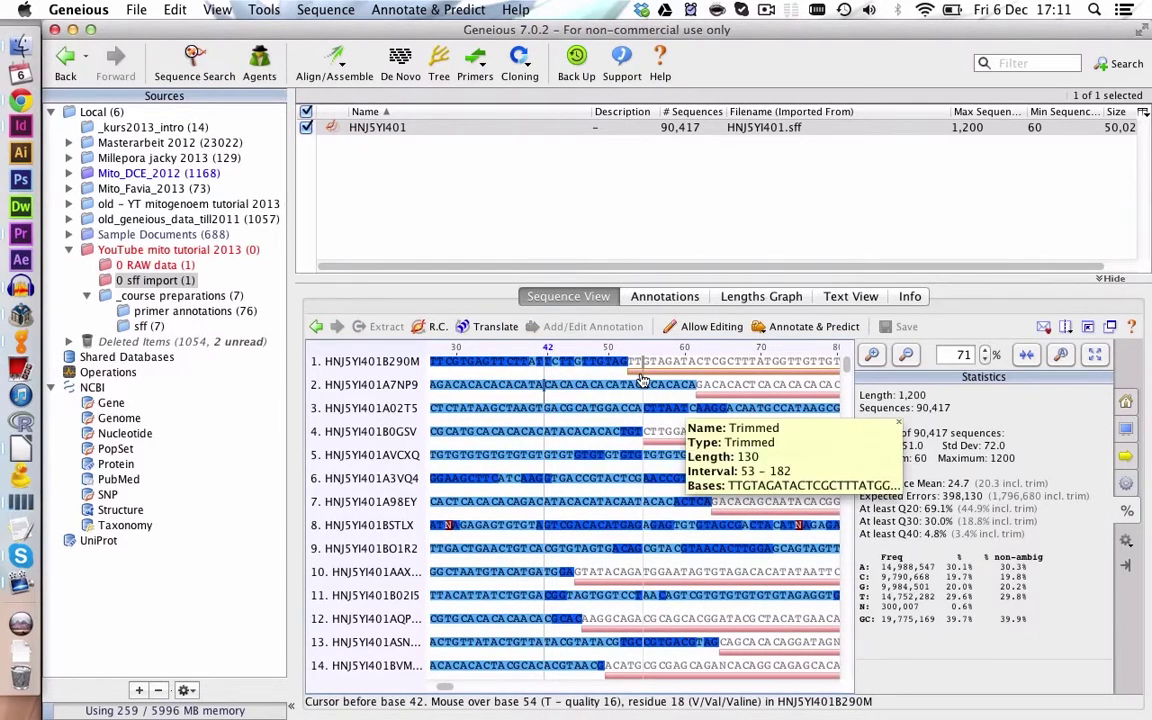
pyautogui.rightClick(402, 128)
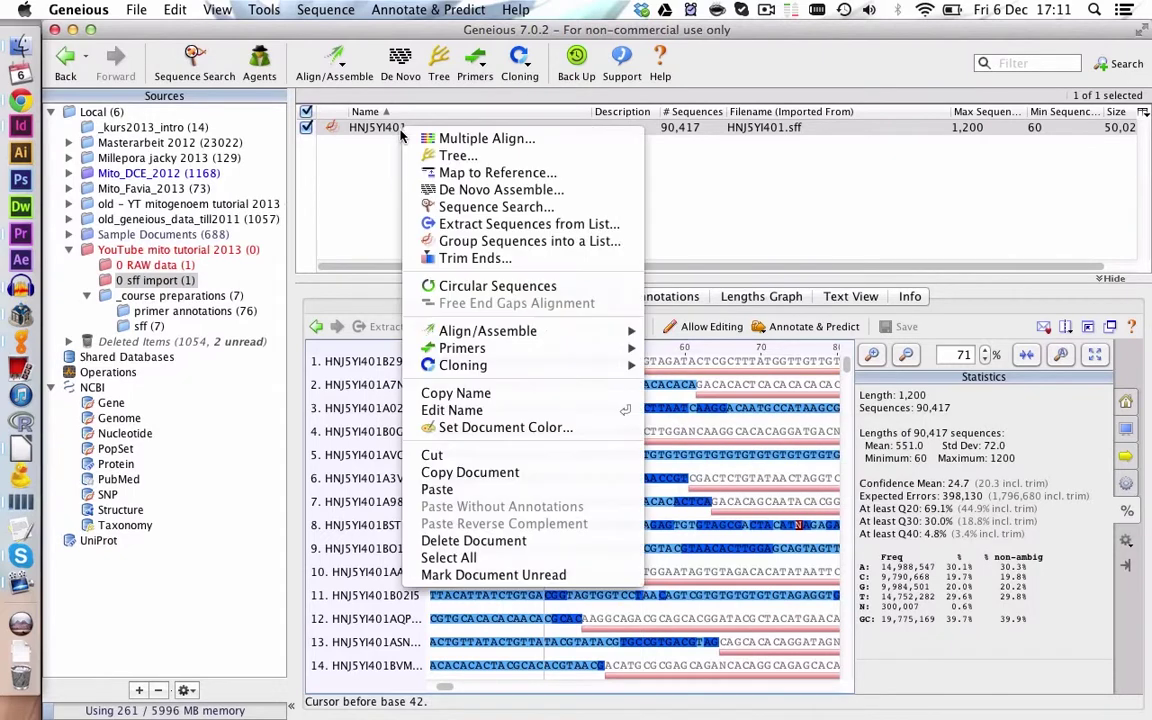
pyautogui.click(465, 259)
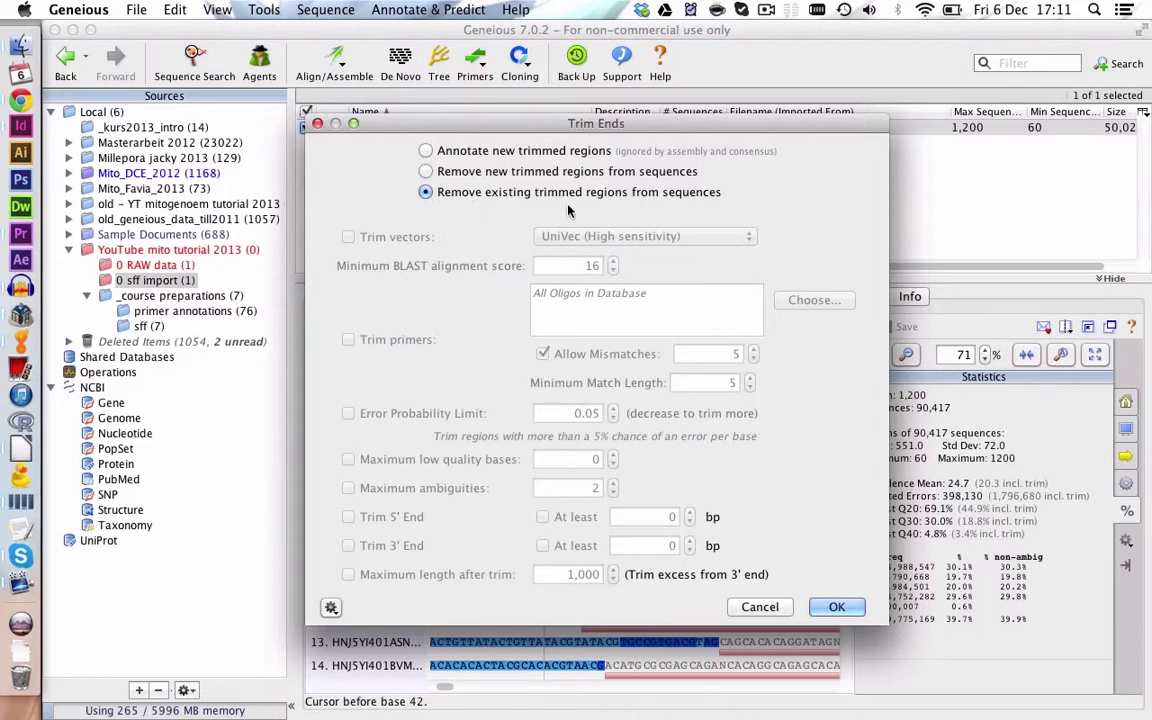
pyautogui.click(837, 607)
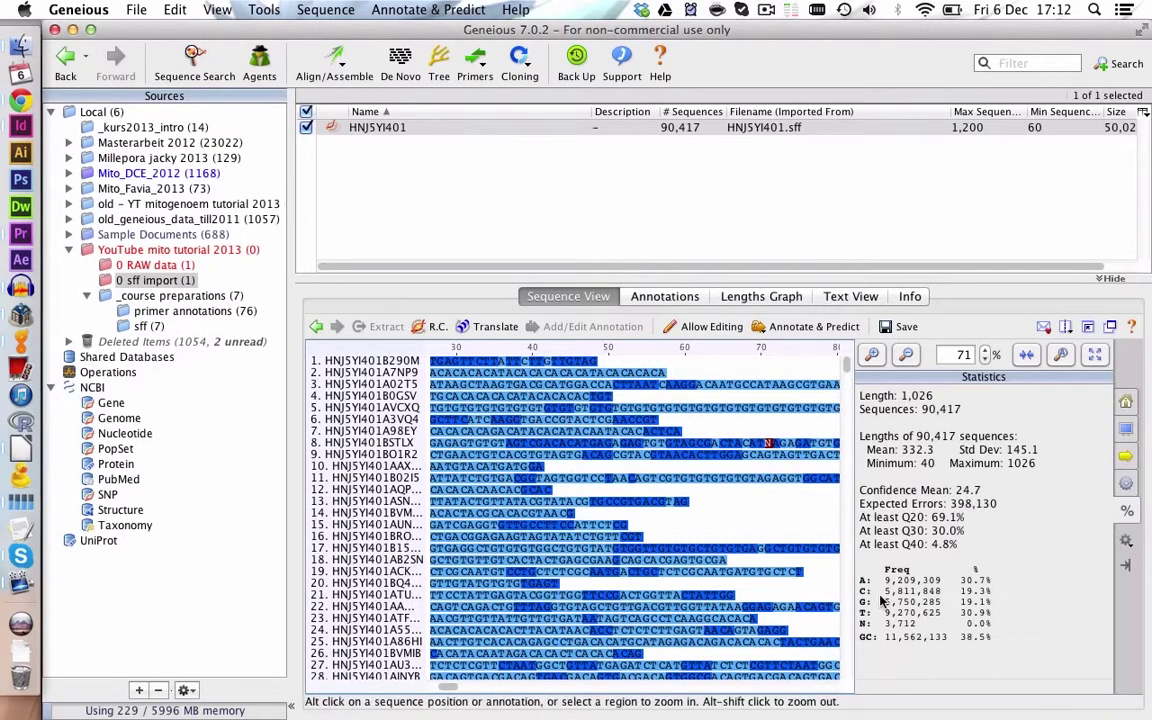
pyautogui.click(895, 327)
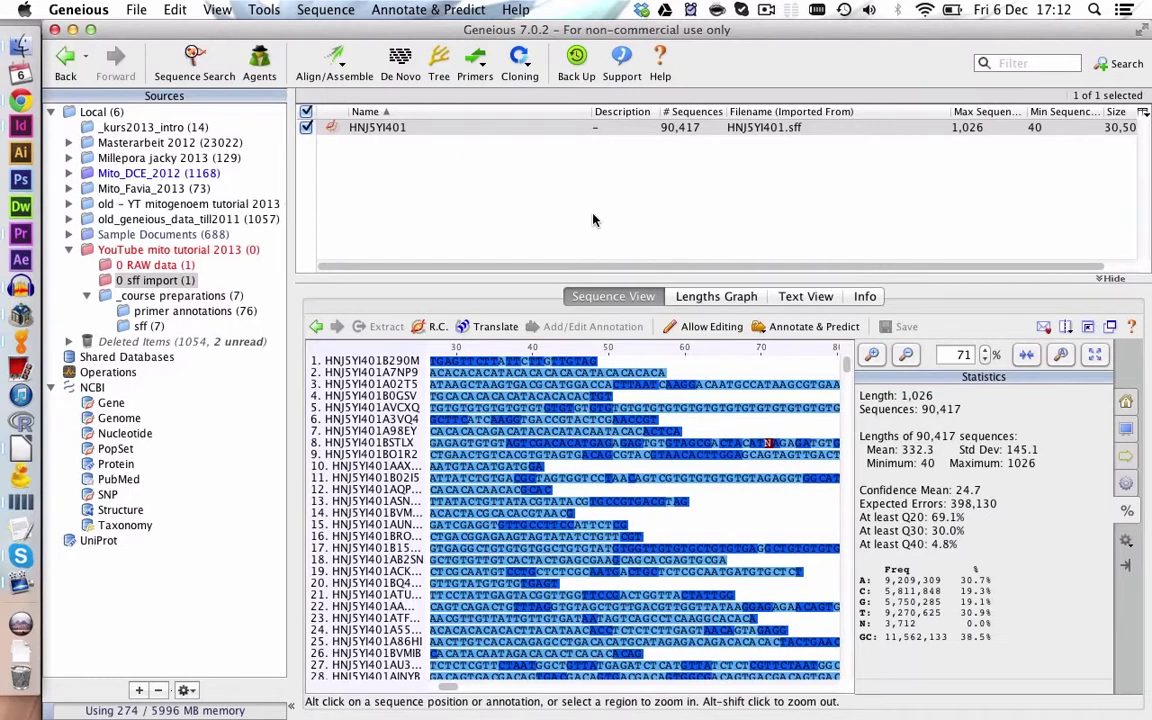
# Export the selected HNJ5YI401 document in FastQ (Sanger) format.
pyautogui.click(403, 132)
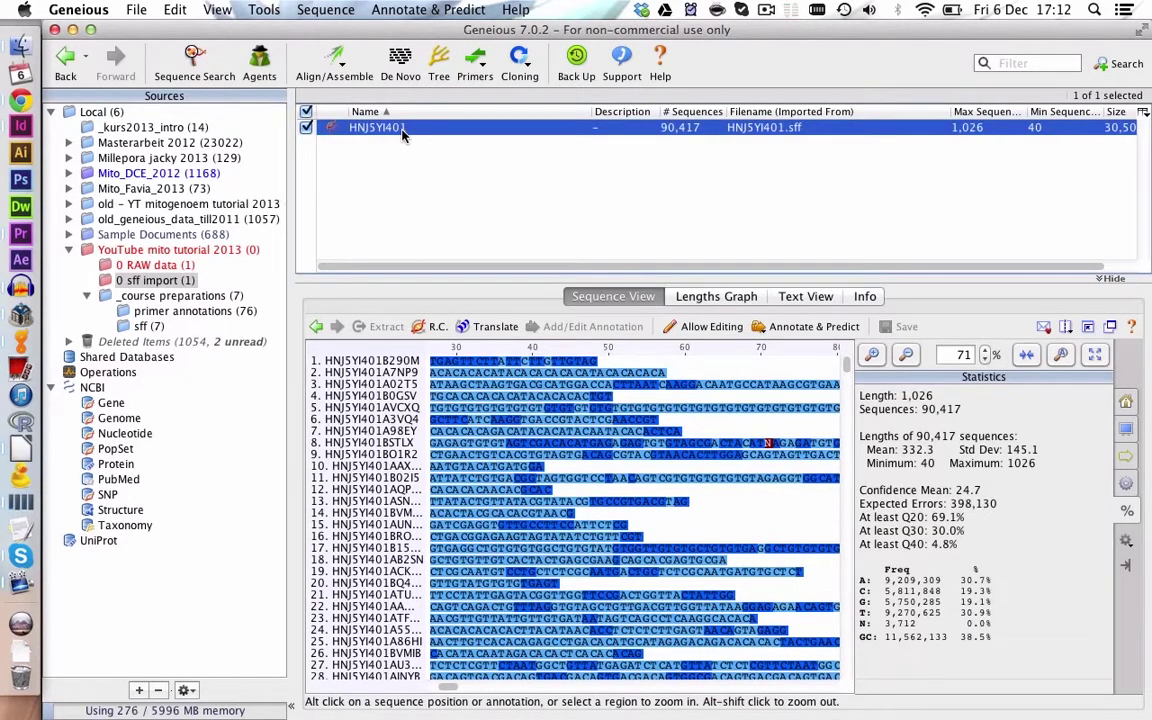
pyautogui.click(141, 10)
pyautogui.moveTo(290, 336)
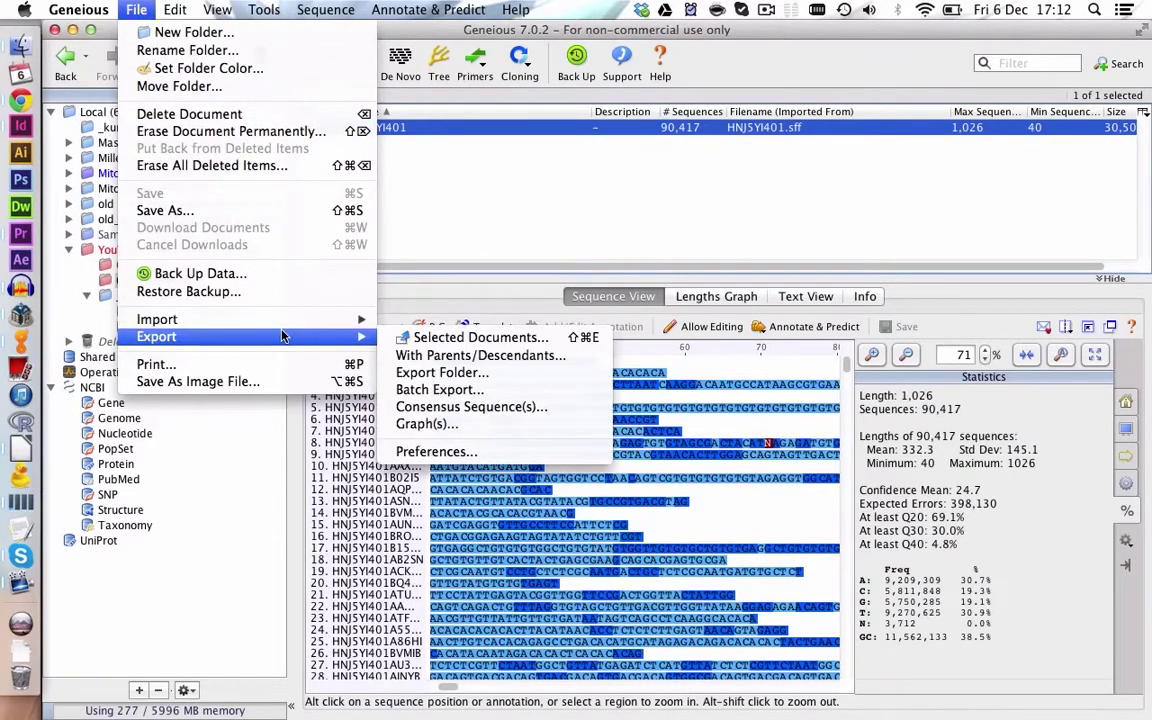
pyautogui.click(426, 340)
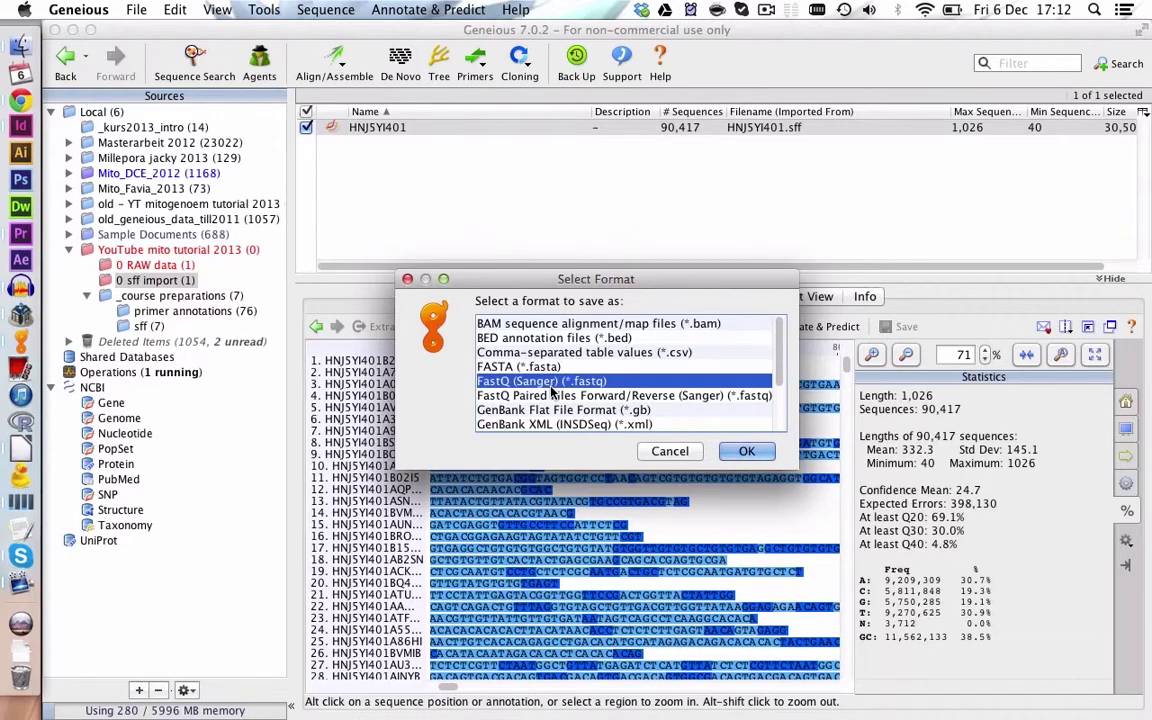
pyautogui.click(746, 451)
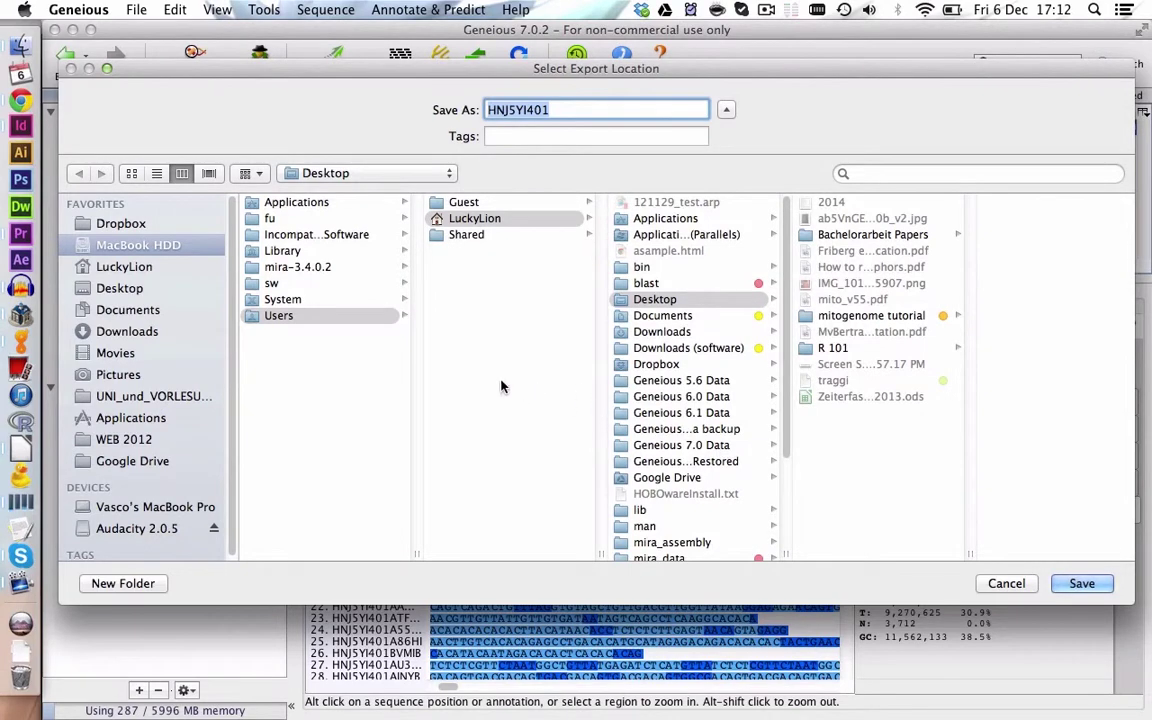
# Save the export to the Desktop as Dinocras_clipped, accepting the data-loss warning.
pyautogui.click(127, 288)
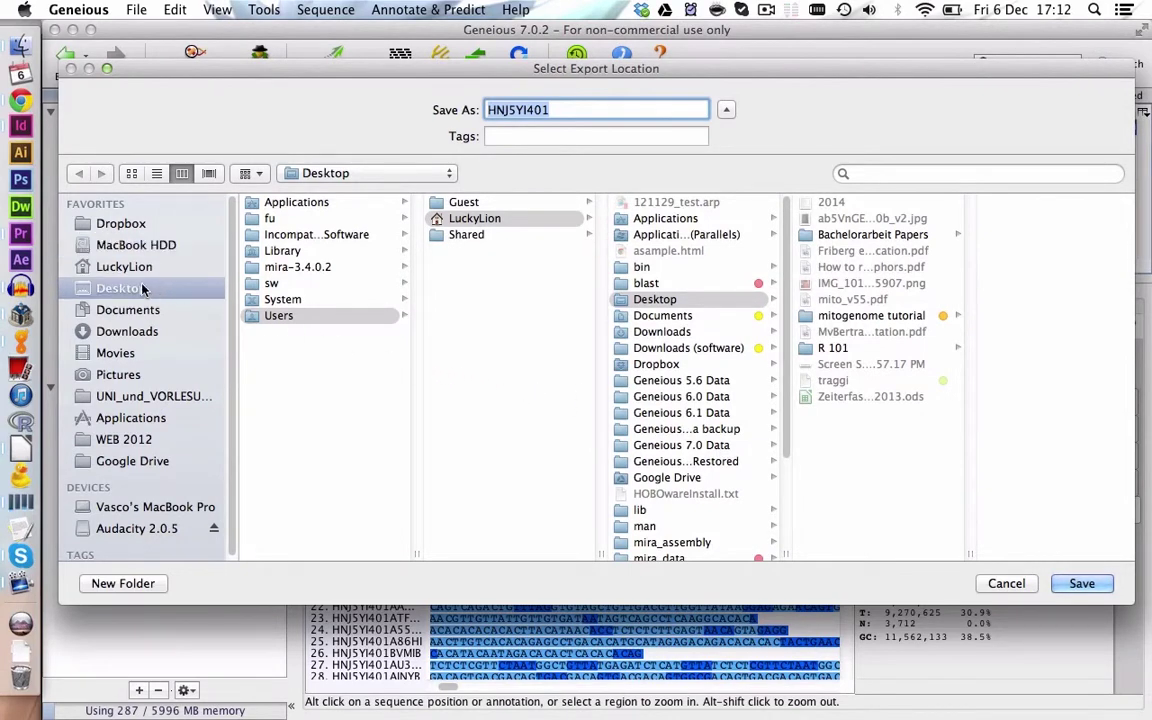
pyautogui.write('Dino')
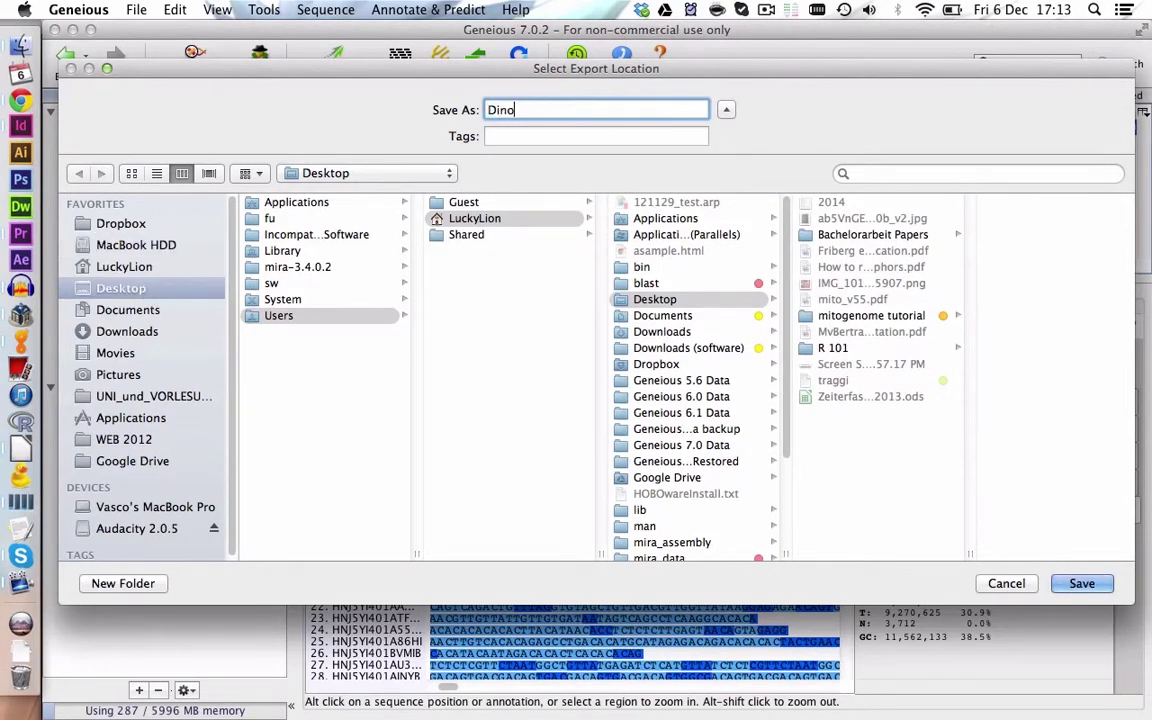
pyautogui.write('cras_clipped')
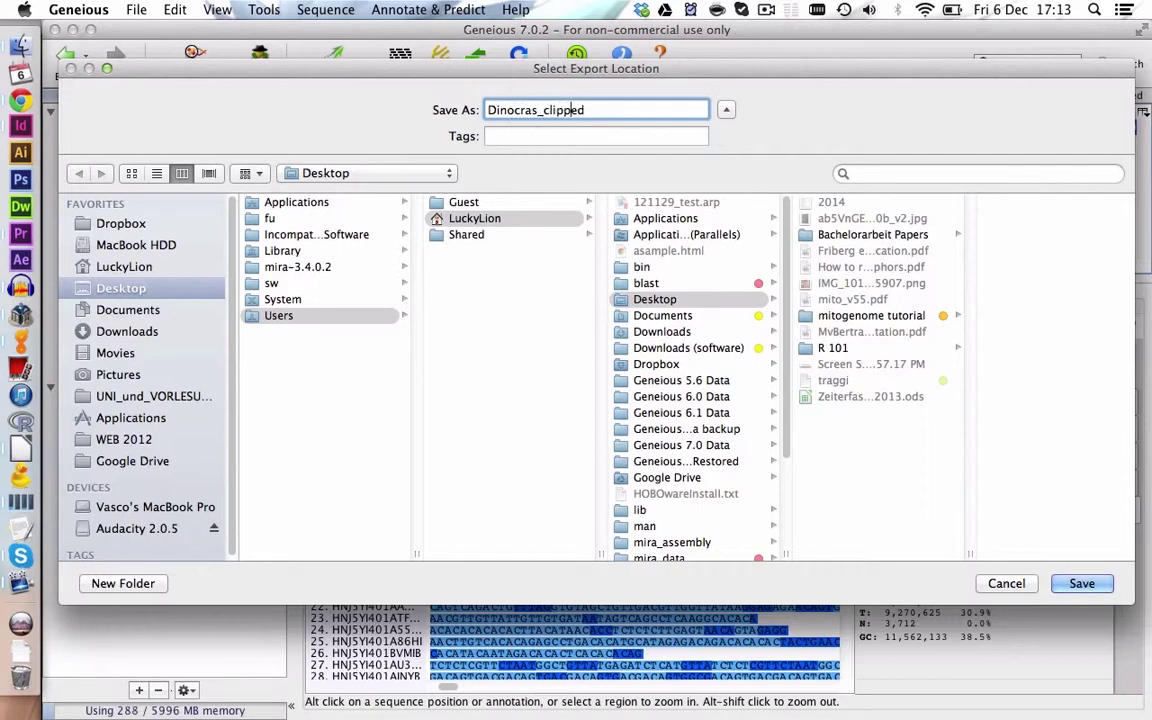
pyautogui.click(569, 110)
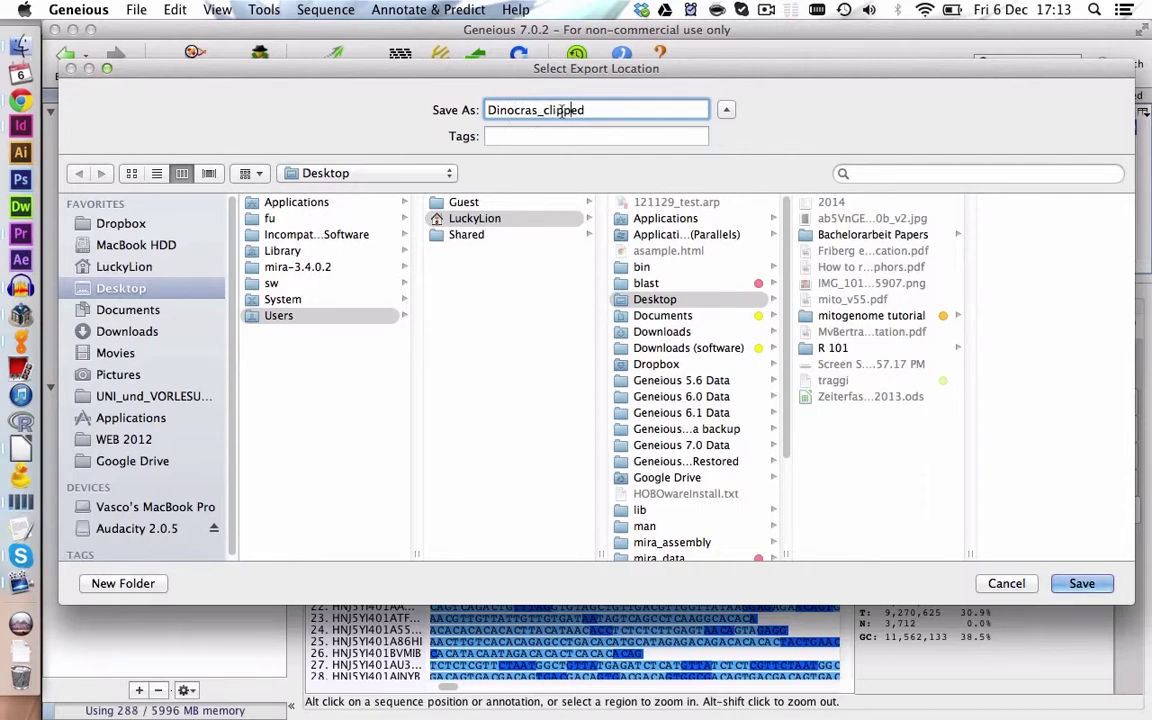
pyautogui.click(1082, 584)
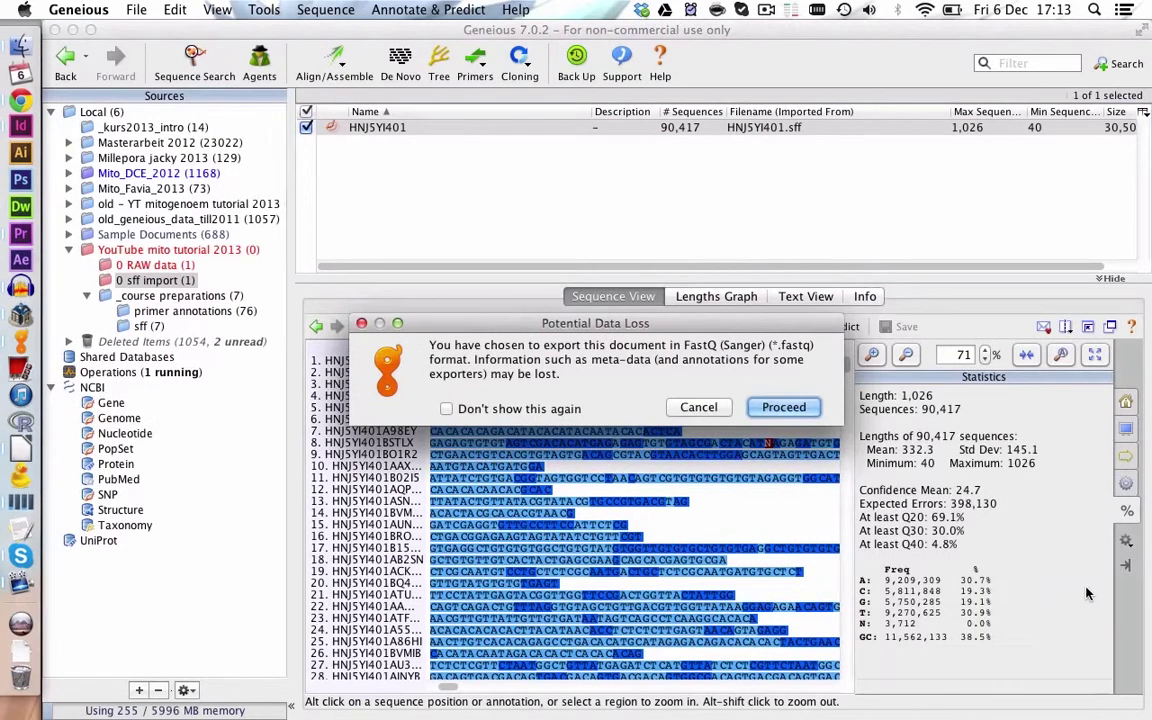
pyautogui.click(785, 408)
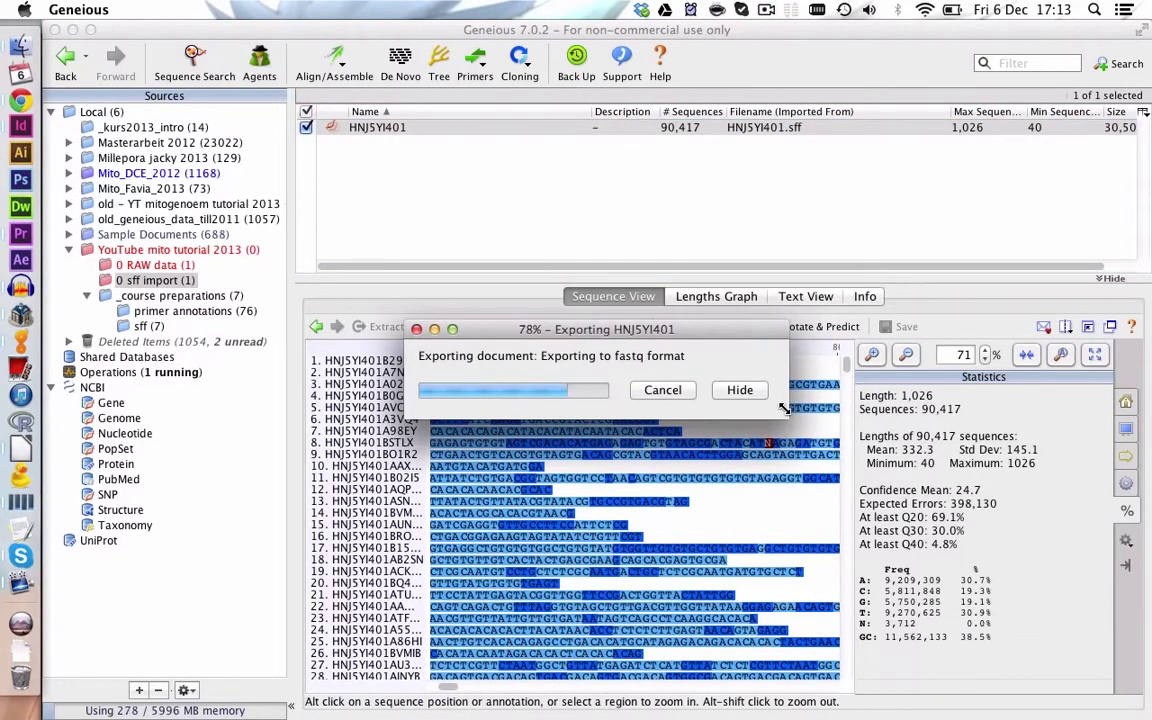
# Hide Geneious and move Dinocras_clipped.fastq to the centre of the desktop.
pyautogui.press('super+h')
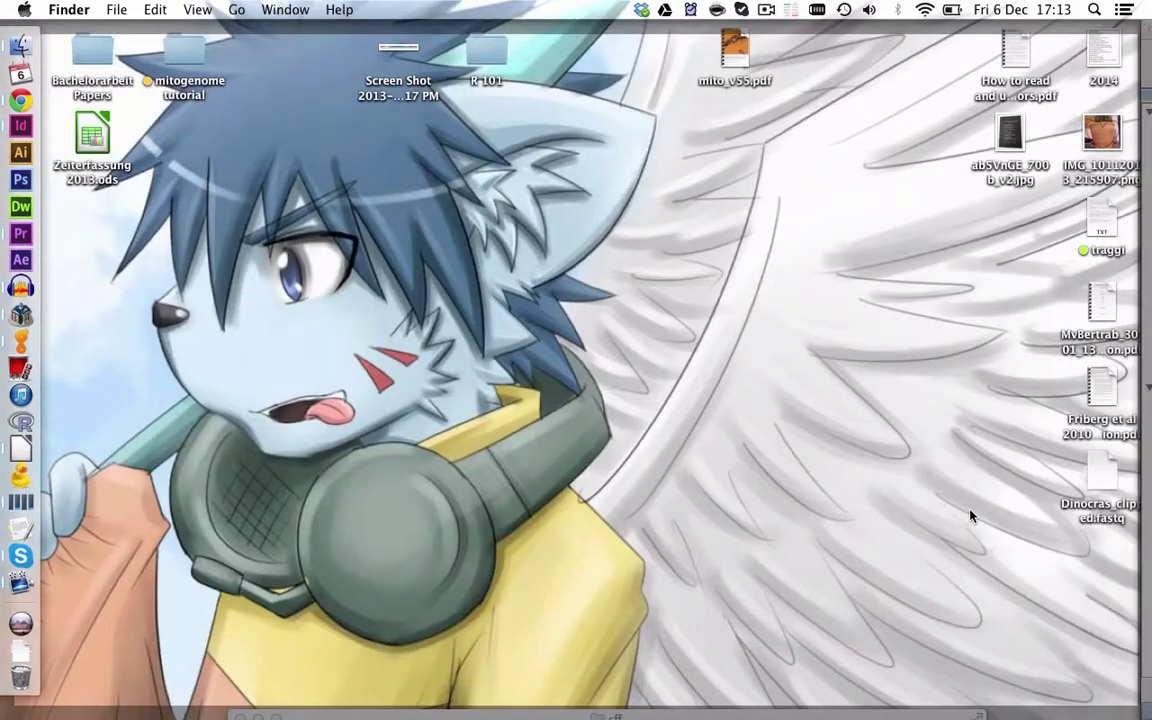
pyautogui.moveTo(1100, 478); pyautogui.dragTo(732, 285)
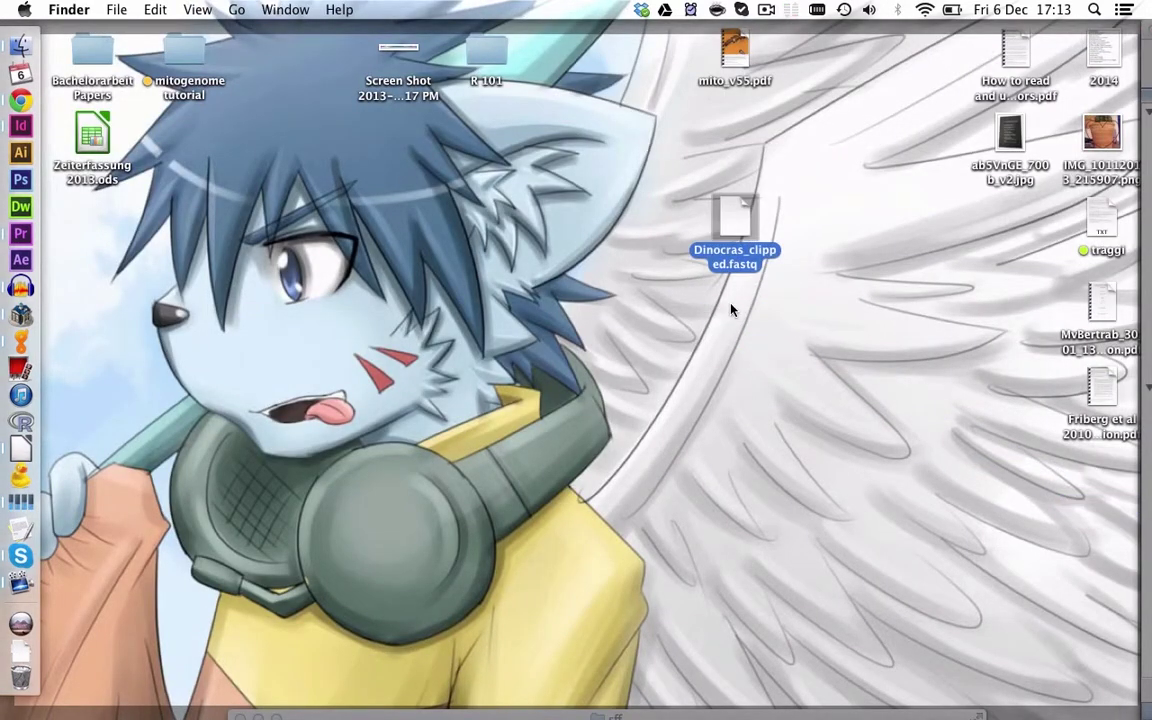